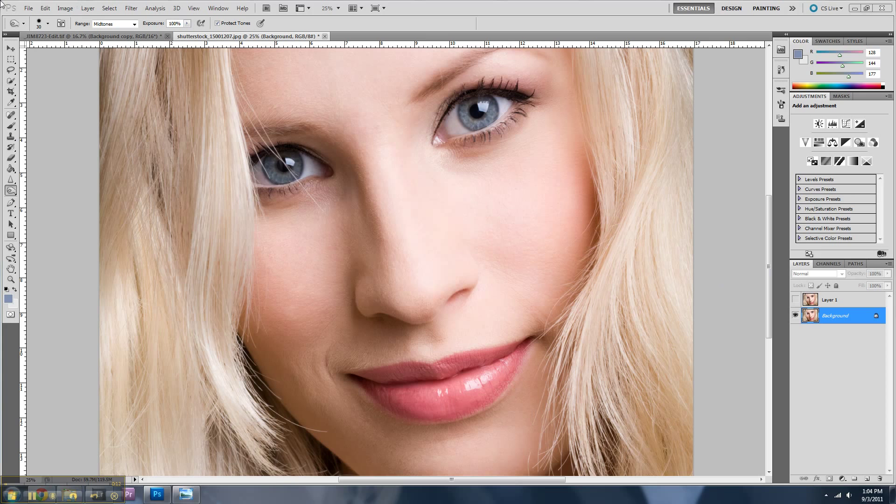
- Compare the portrait's eyes with and without Layer 1, both close up and at full view
{"action": "key", "text": "f"}
{"action": "key", "text": "f"}
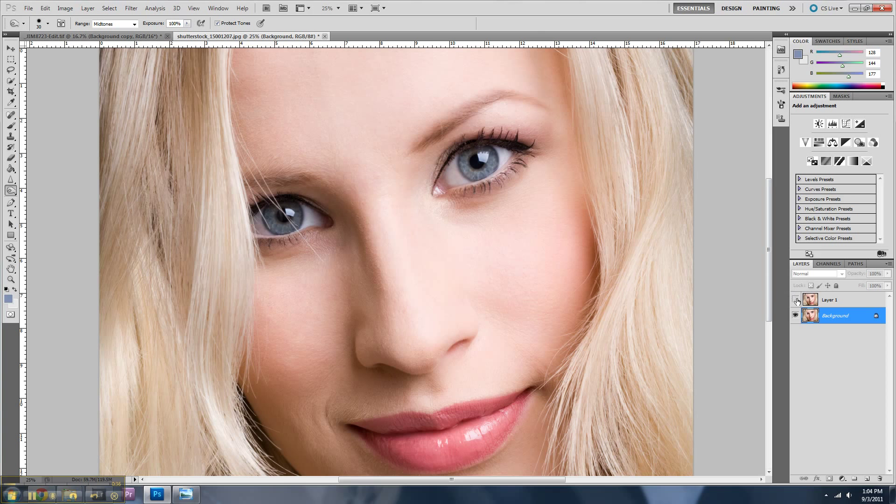
{"action": "key", "text": "ctrl+plus"}
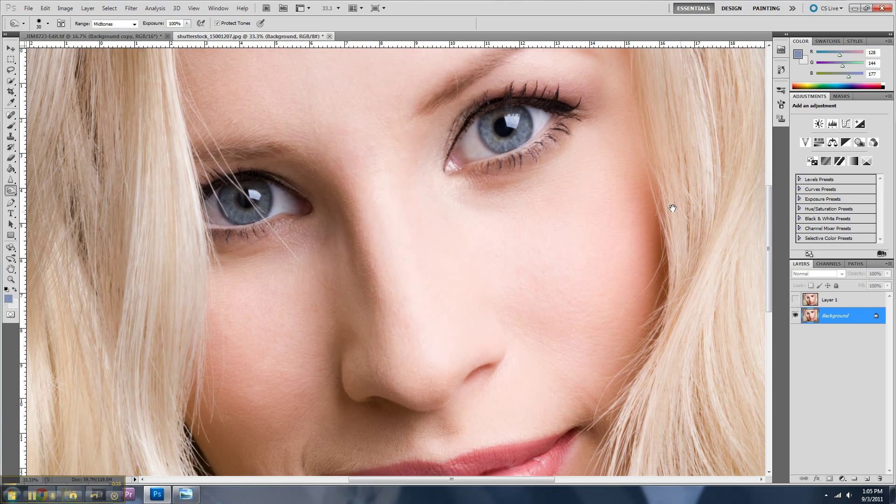
{"action": "left_click", "coordinate": [794, 301]}
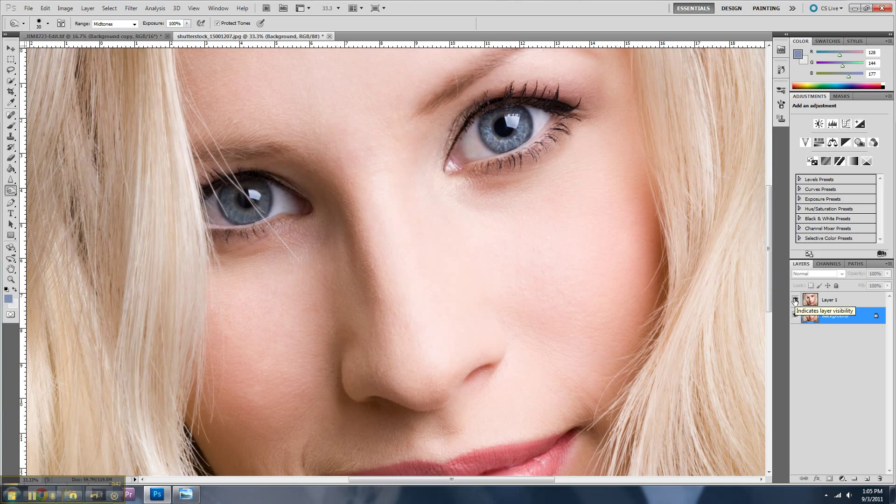
{"action": "left_click", "coordinate": [795, 301]}
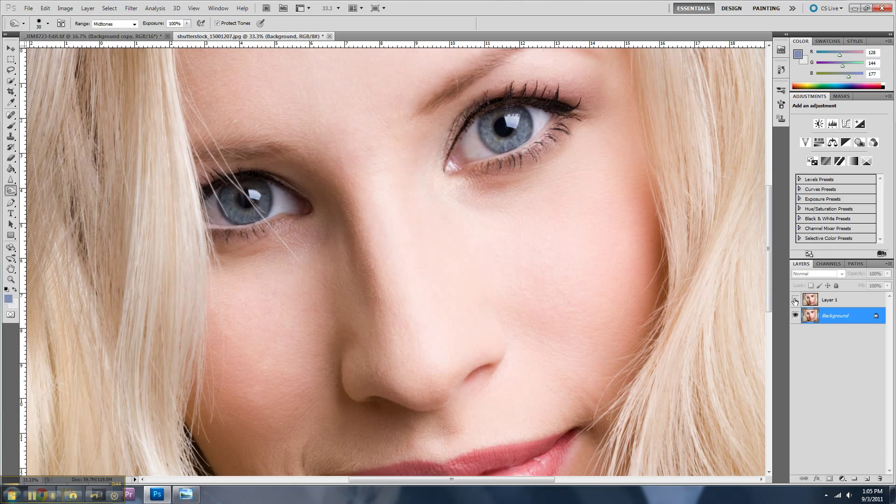
{"action": "left_click", "coordinate": [795, 301]}
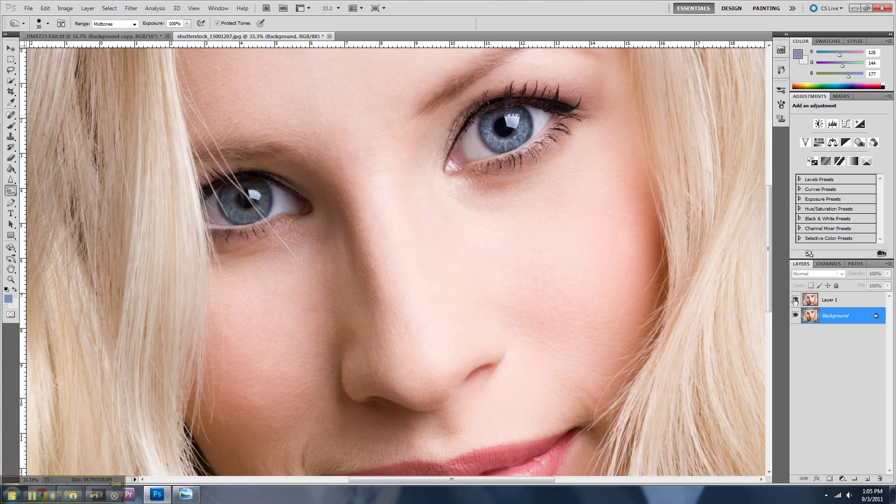
{"action": "left_click", "coordinate": [795, 301]}
{"action": "left_click", "coordinate": [795, 301]}
{"action": "left_click", "coordinate": [795, 301]}
{"action": "left_click", "coordinate": [795, 301]}
{"action": "left_click", "coordinate": [794, 301]}
{"action": "left_click", "coordinate": [794, 301]}
{"action": "key", "text": "ctrl+minus"}
{"action": "key", "text": "ctrl+minus"}
{"action": "left_click", "coordinate": [795, 301]}
{"action": "left_click", "coordinate": [795, 301]}
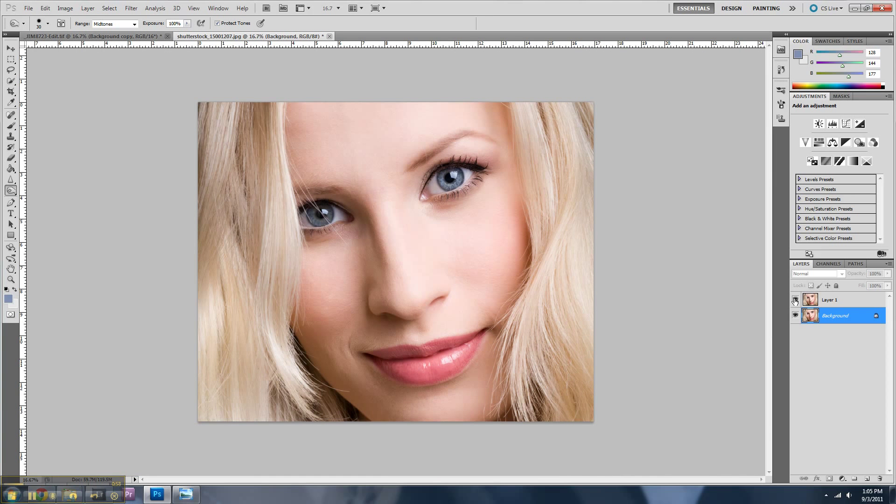
{"action": "left_click", "coordinate": [794, 300]}
{"action": "left_click", "coordinate": [795, 300]}
{"action": "left_click", "coordinate": [795, 301]}
- Hide Layer 1 and duplicate the Background layer
{"action": "left_click", "coordinate": [802, 301]}
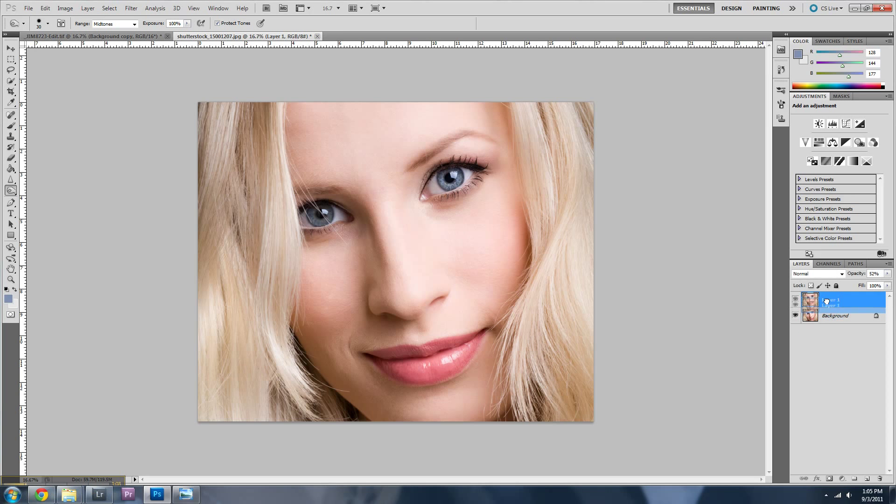
{"action": "left_click", "coordinate": [795, 300]}
{"action": "left_click", "coordinate": [810, 316]}
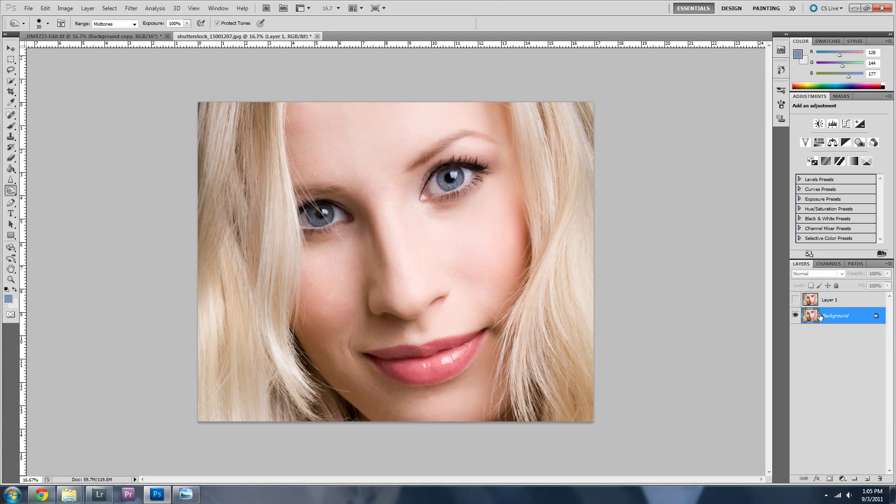
{"action": "left_click_drag", "start_coordinate": [812, 317], "coordinate": [868, 479]}
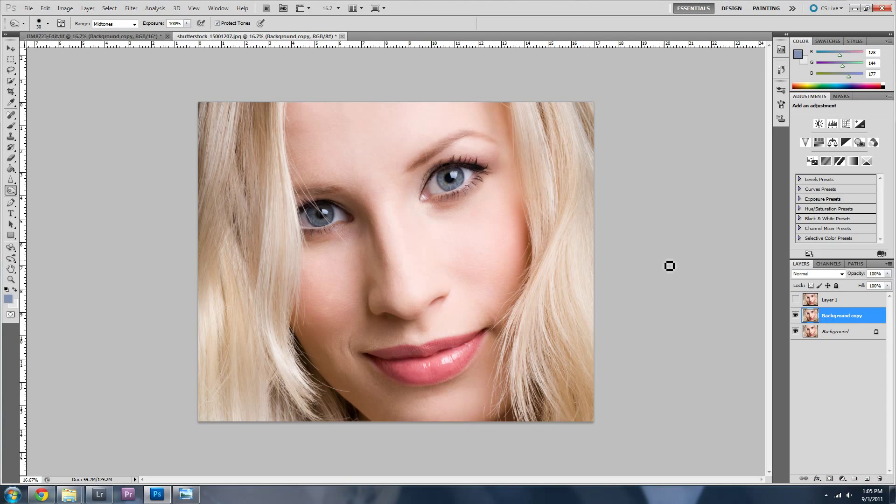
- Accept the blue-grey #8090b1 as the foreground color for recoloring the eye
{"action": "key", "text": "ctrl+plus"}
{"action": "key", "text": "ctrl+plus"}
{"action": "key", "text": "ctrl+plus"}
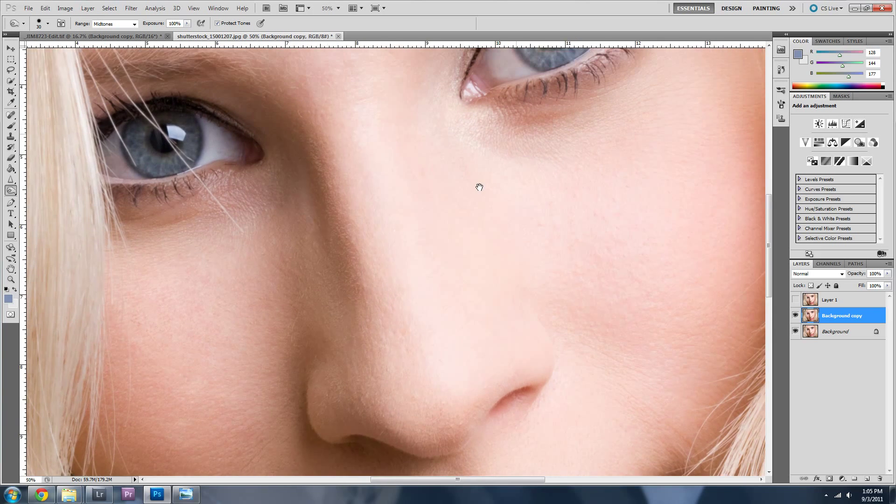
{"action": "left_click_drag", "start_coordinate": [480, 188], "coordinate": [328, 302]}
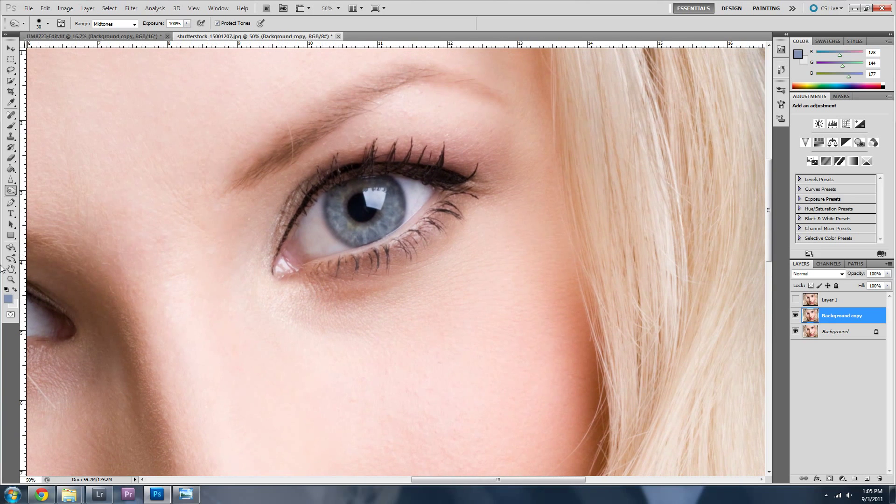
{"action": "left_click", "coordinate": [8, 300]}
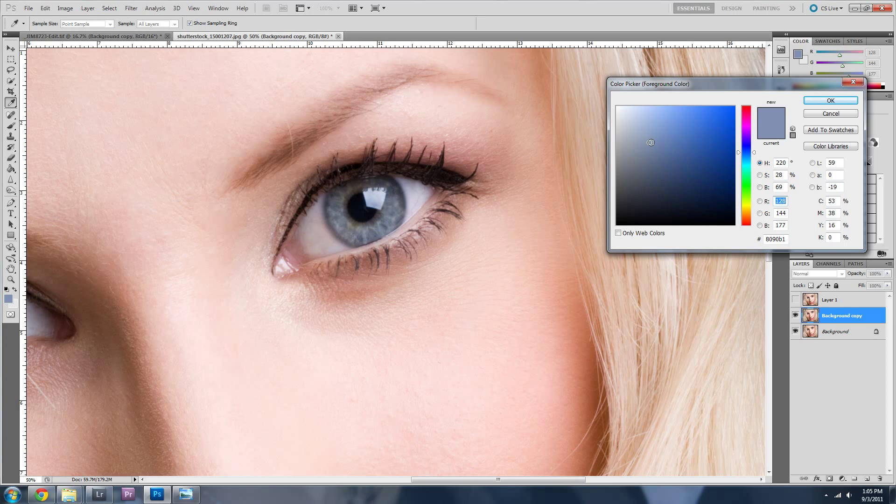
{"action": "left_click", "coordinate": [831, 100]}
{"action": "key", "text": "o"}
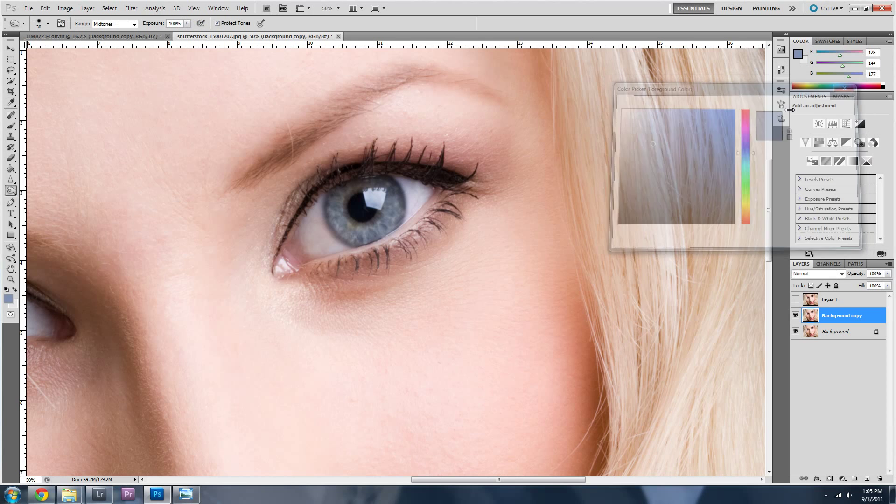
- Paint the iris of the fully visible eye blue-grey with a soft 45 px brush, leaving the pupil and highlight clear
{"action": "left_click", "coordinate": [11, 126]}
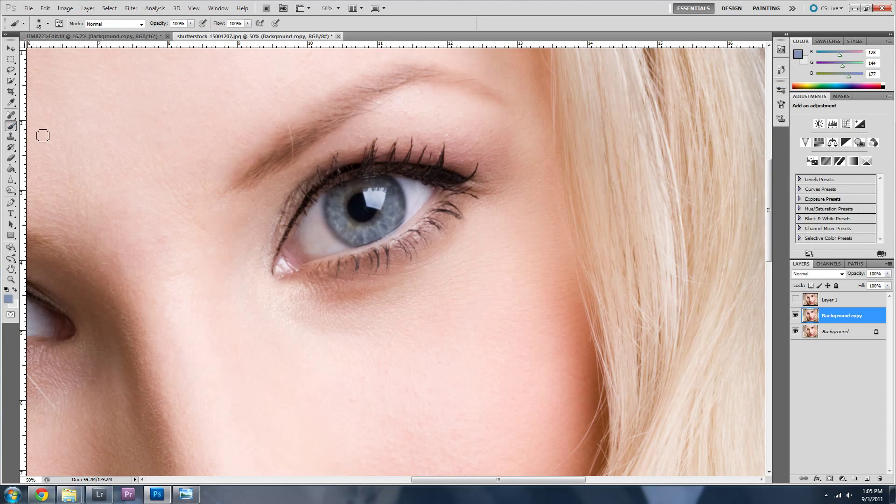
{"action": "left_click", "coordinate": [48, 23]}
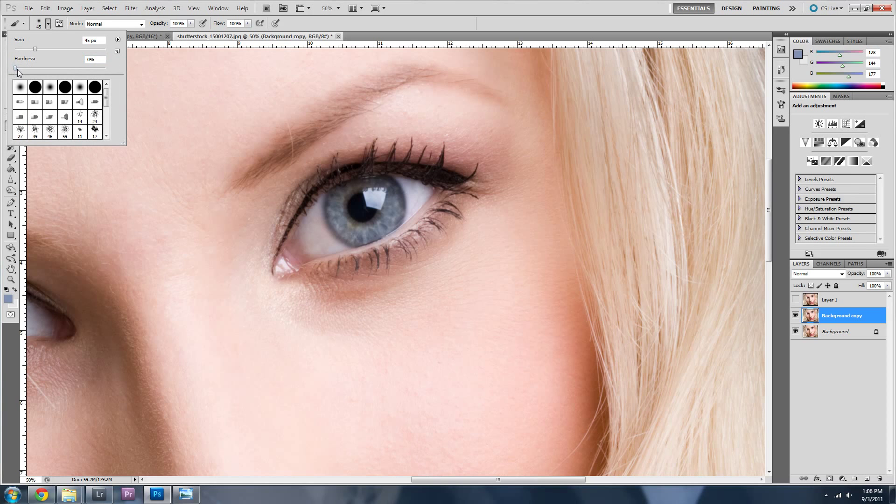
{"action": "left_click_drag", "start_coordinate": [15, 68], "coordinate": [30, 67]}
{"action": "key", "text": "Return"}
{"action": "mouse_move", "coordinate": [337, 226]}
{"action": "left_mouse_down"}
{"action": "mouse_move", "coordinate": [337, 195]}
{"action": "mouse_move", "coordinate": [355, 185]}
{"action": "mouse_move", "coordinate": [398, 188]}
{"action": "mouse_move", "coordinate": [402, 220]}
{"action": "mouse_move", "coordinate": [372, 241]}
{"action": "mouse_move", "coordinate": [344, 239]}
{"action": "mouse_move", "coordinate": [328, 205]}
{"action": "mouse_move", "coordinate": [343, 198]}
{"action": "mouse_move", "coordinate": [339, 224]}
{"action": "mouse_move", "coordinate": [341, 197]}
{"action": "mouse_move", "coordinate": [339, 216]}
{"action": "mouse_move", "coordinate": [357, 237]}
{"action": "mouse_move", "coordinate": [343, 234]}
{"action": "mouse_move", "coordinate": [365, 237]}
{"action": "mouse_move", "coordinate": [382, 226]}
{"action": "mouse_move", "coordinate": [362, 241]}
{"action": "mouse_move", "coordinate": [351, 230]}
{"action": "mouse_move", "coordinate": [376, 229]}
{"action": "mouse_move", "coordinate": [343, 217]}
{"action": "mouse_move", "coordinate": [344, 198]}
{"action": "mouse_move", "coordinate": [390, 187]}
{"action": "mouse_move", "coordinate": [399, 208]}
{"action": "mouse_move", "coordinate": [366, 189]}
{"action": "mouse_move", "coordinate": [382, 190]}
{"action": "mouse_move", "coordinate": [385, 212]}
{"action": "mouse_move", "coordinate": [357, 226]}
{"action": "mouse_move", "coordinate": [344, 217]}
{"action": "mouse_move", "coordinate": [379, 232]}
{"action": "mouse_move", "coordinate": [396, 201]}
{"action": "mouse_move", "coordinate": [389, 208]}
{"action": "mouse_move", "coordinate": [348, 195]}
{"action": "mouse_move", "coordinate": [383, 199]}
{"action": "left_mouse_up"}
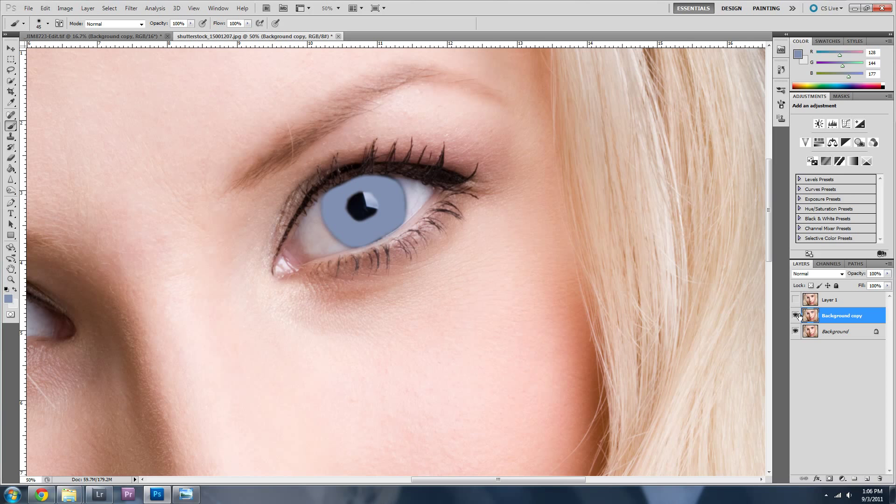
- Set the Background copy layer's blend mode to Color and its opacity to 48%
{"action": "left_click", "coordinate": [840, 273]}
{"action": "left_click", "coordinate": [823, 259]}
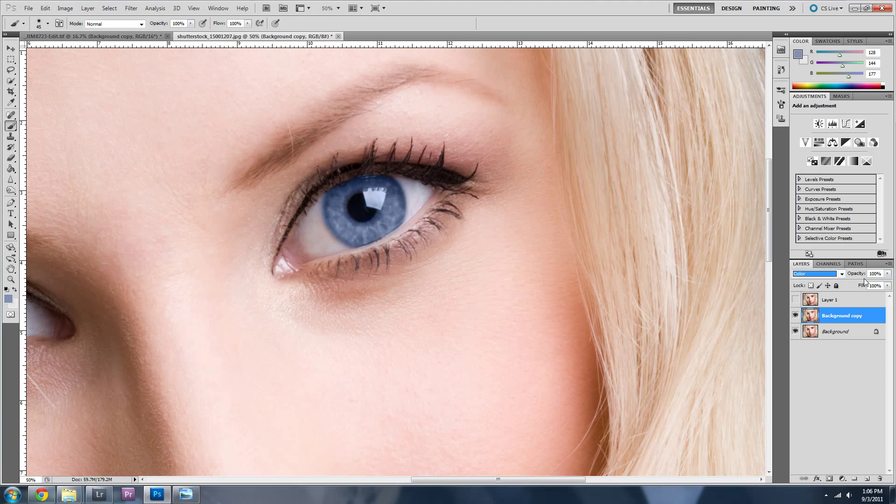
{"action": "left_click", "coordinate": [887, 274]}
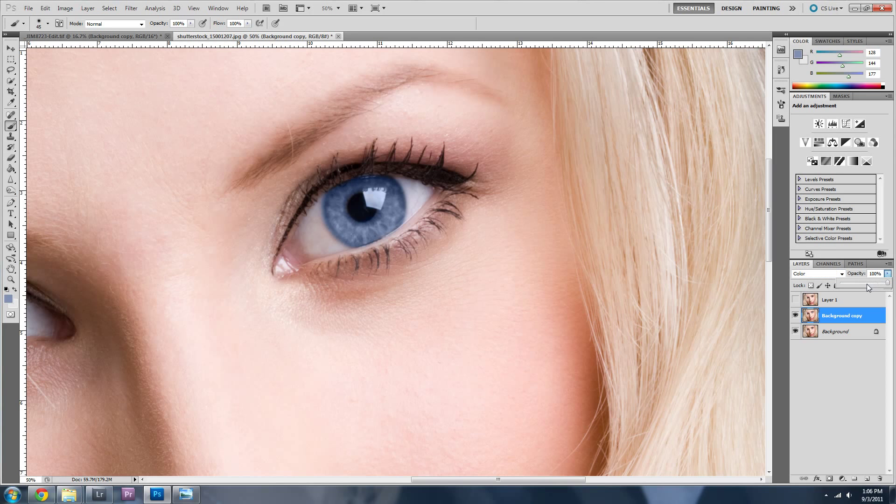
{"action": "left_click_drag", "start_coordinate": [863, 283], "coordinate": [861, 281]}
{"action": "left_click", "coordinate": [795, 315]}
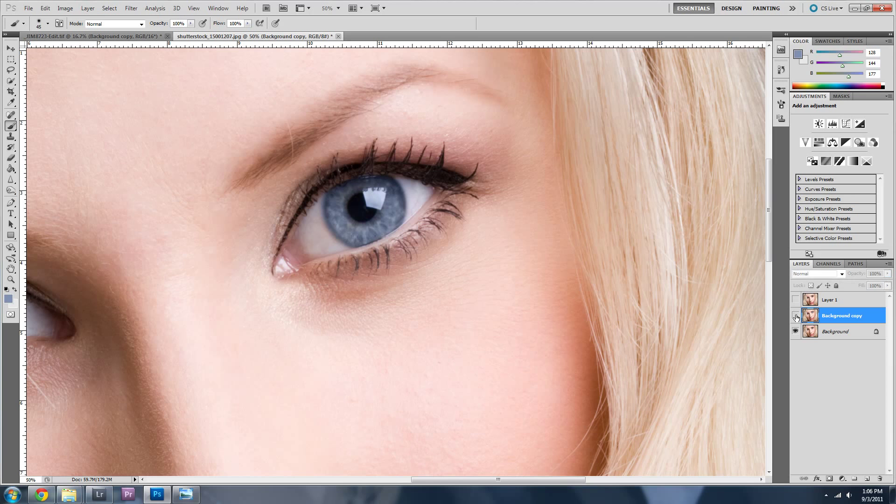
{"action": "left_click", "coordinate": [795, 316]}
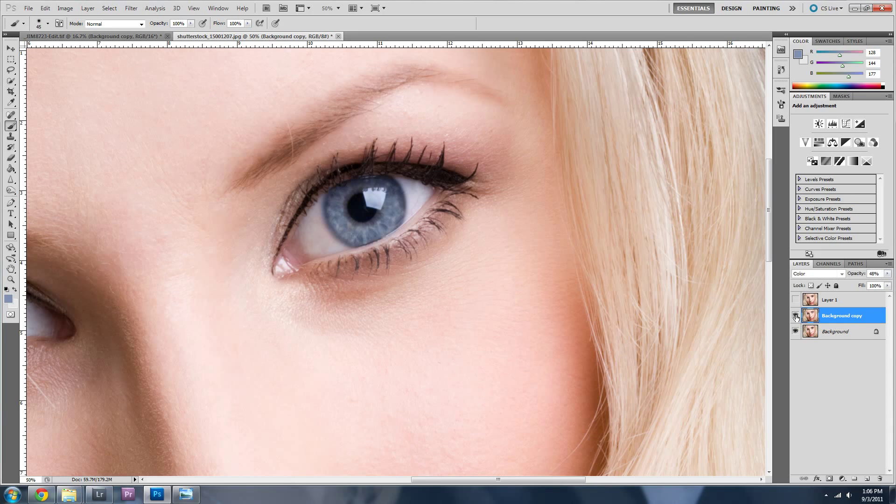
{"action": "left_click", "coordinate": [887, 274]}
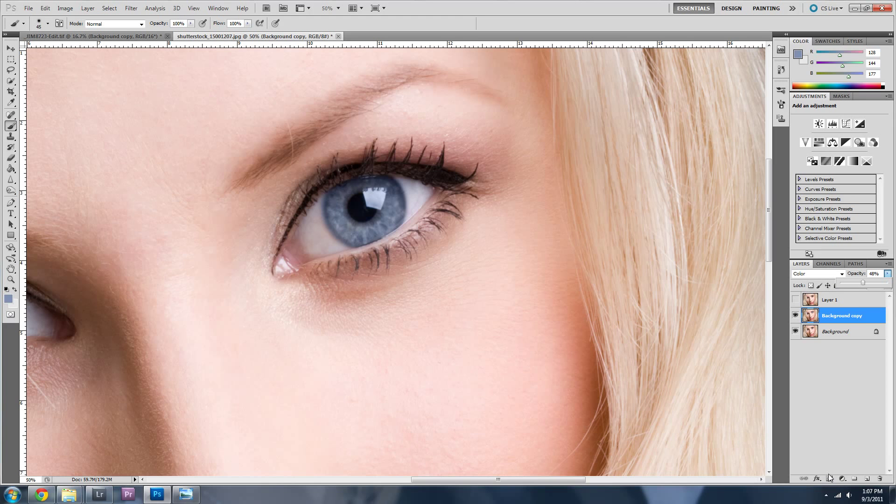
- Stamp all visible layers into a new layer above the Background copy
{"action": "left_click", "coordinate": [11, 190]}
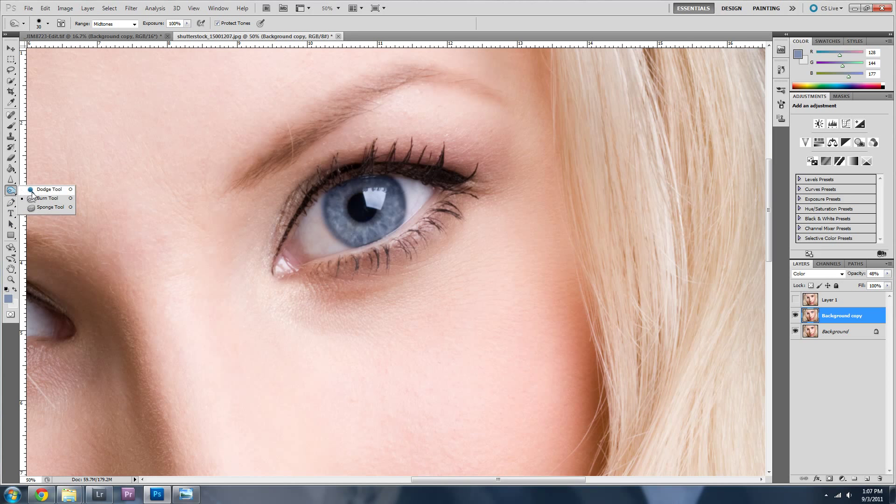
{"action": "left_click", "coordinate": [33, 191]}
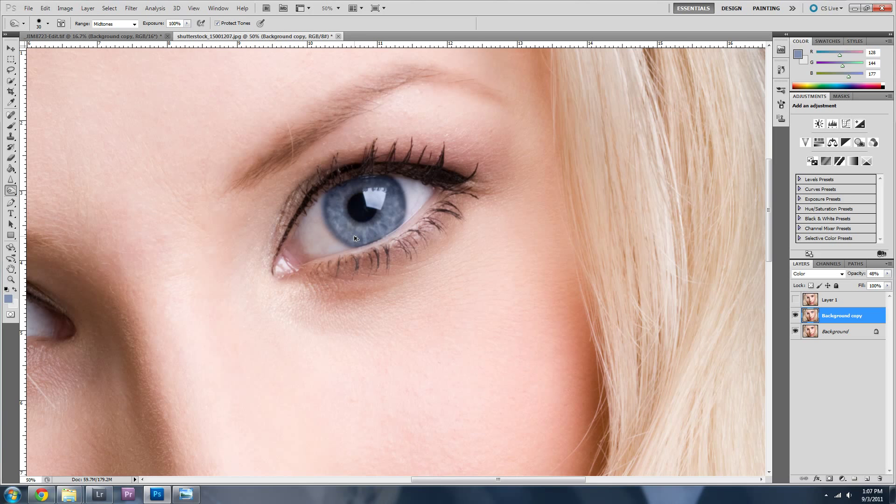
{"action": "key", "text": "ctrl+alt+shift+e"}
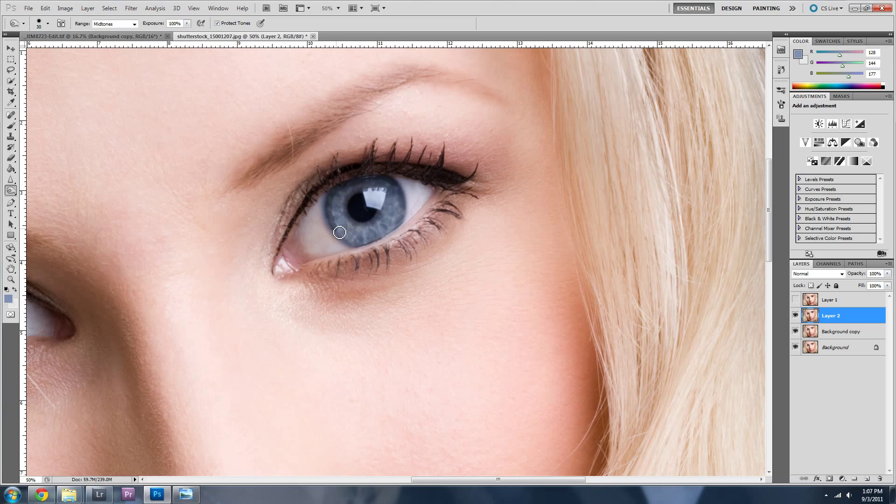
- Darken the outer rim of the iris with the Burn tool on Midtones at 100% exposure, setting the 30 px brush to 0% hardness
{"action": "mouse_move", "coordinate": [368, 246]}
{"action": "left_mouse_down"}
{"action": "mouse_move", "coordinate": [404, 218]}
{"action": "mouse_move", "coordinate": [398, 186]}
{"action": "mouse_move", "coordinate": [379, 183]}
{"action": "left_mouse_up"}
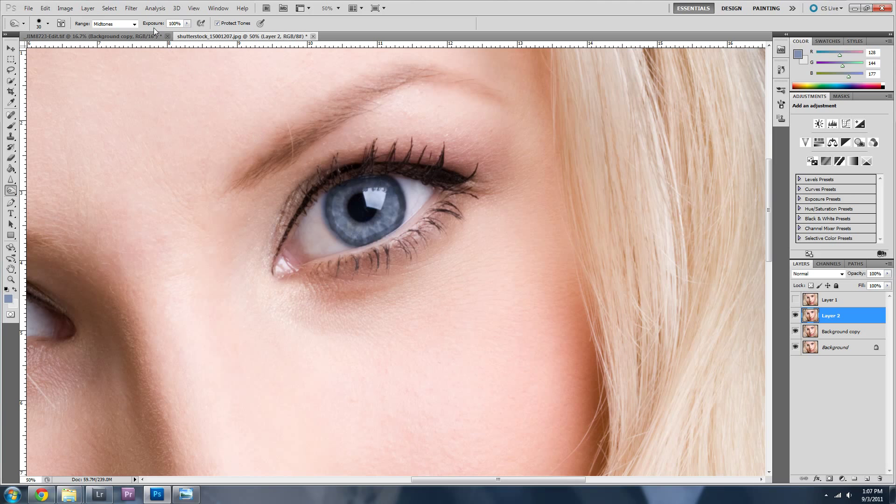
{"action": "left_click", "coordinate": [48, 23]}
{"action": "left_click_drag", "start_coordinate": [61, 70], "coordinate": [16, 69]}
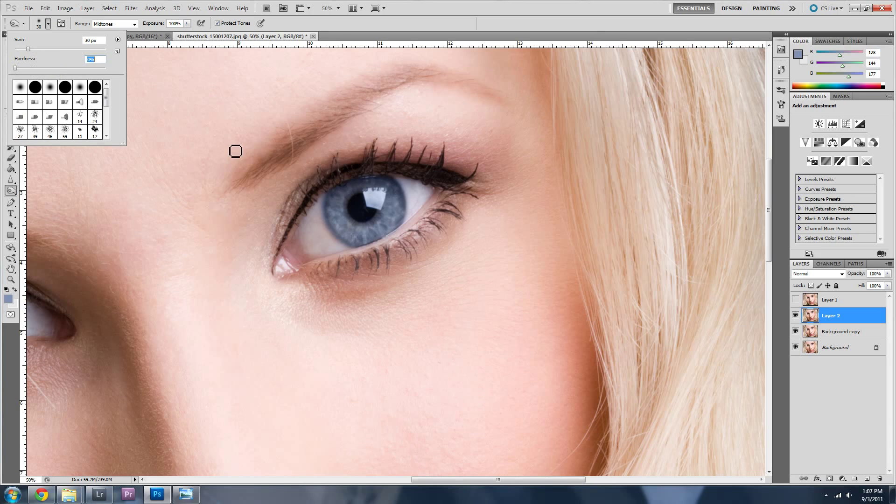
{"action": "key", "text": "Return"}
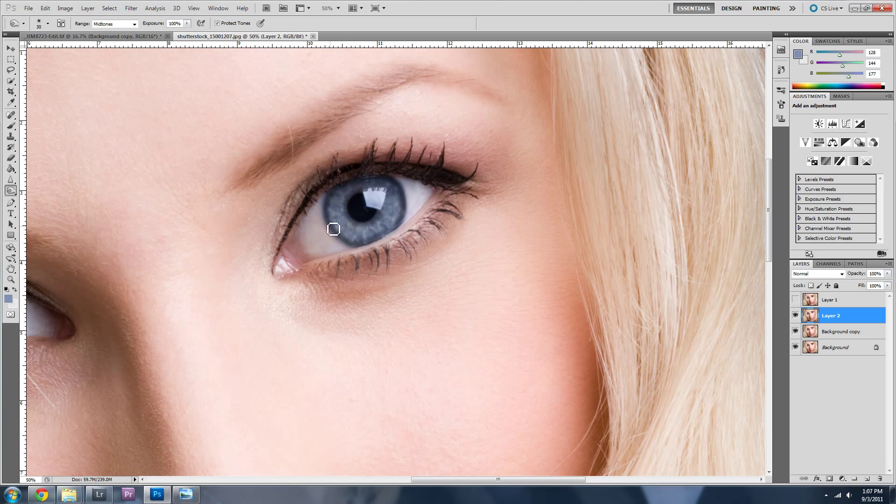
{"action": "mouse_move", "coordinate": [372, 240]}
{"action": "left_mouse_down"}
{"action": "mouse_move", "coordinate": [405, 210]}
{"action": "mouse_move", "coordinate": [401, 189]}
{"action": "mouse_move", "coordinate": [362, 178]}
{"action": "left_mouse_up"}
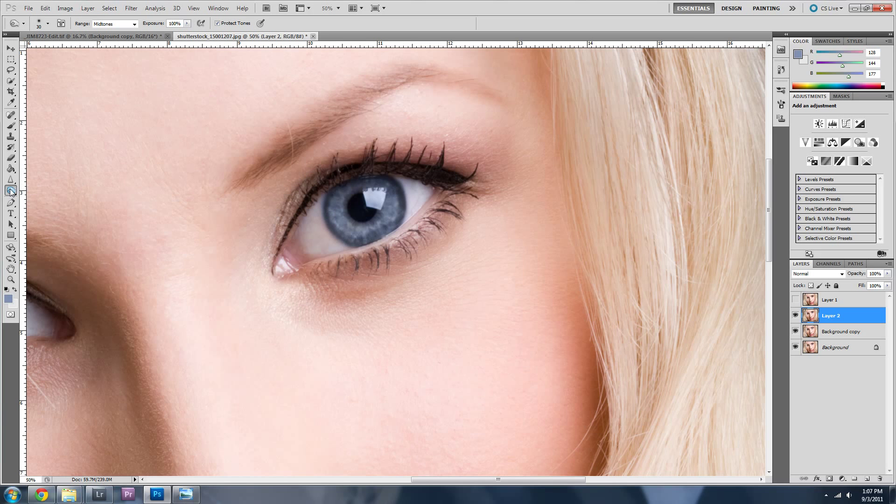
- Brighten the inner iris with the Dodge tool on Highlights at 83% exposure, and reduce Layer 2's opacity to 70%
{"action": "left_click_drag", "start_coordinate": [11, 192], "coordinate": [44, 192]}
{"action": "mouse_move", "coordinate": [361, 229]}
{"action": "left_mouse_down"}
{"action": "mouse_move", "coordinate": [343, 208]}
{"action": "mouse_move", "coordinate": [361, 192]}
{"action": "mouse_move", "coordinate": [387, 204]}
{"action": "mouse_move", "coordinate": [377, 226]}
{"action": "mouse_move", "coordinate": [348, 228]}
{"action": "left_mouse_up"}
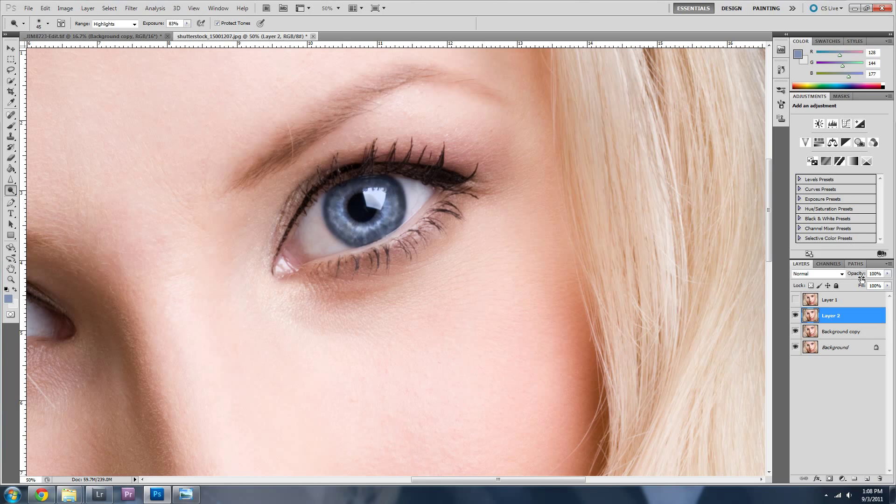
{"action": "left_click", "coordinate": [887, 274]}
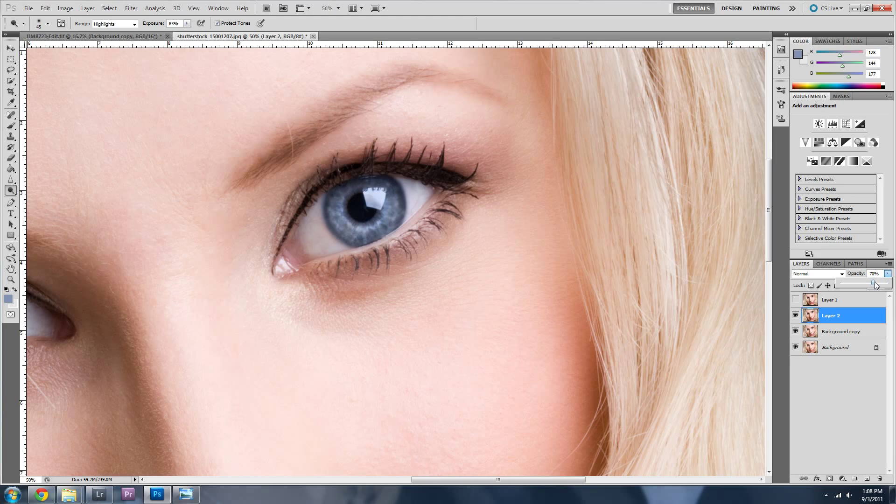
- Stamp the visible layers into a new layer above Layer 2, and hide Layer 2 and the Background copy
{"action": "key", "text": "ctrl+minus"}
{"action": "key", "text": "ctrl+minus"}
{"action": "key", "text": "ctrl+minus"}
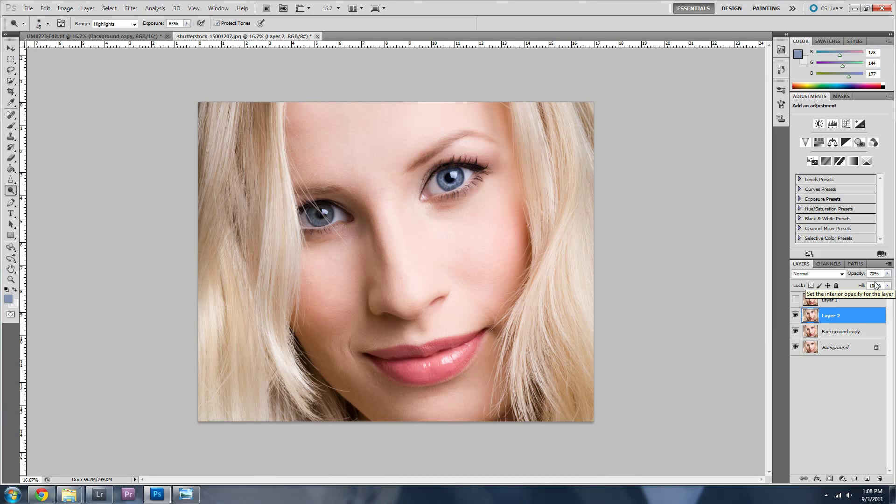
{"action": "key", "text": "ctrl+alt+shift+e"}
{"action": "left_click", "coordinate": [795, 331]}
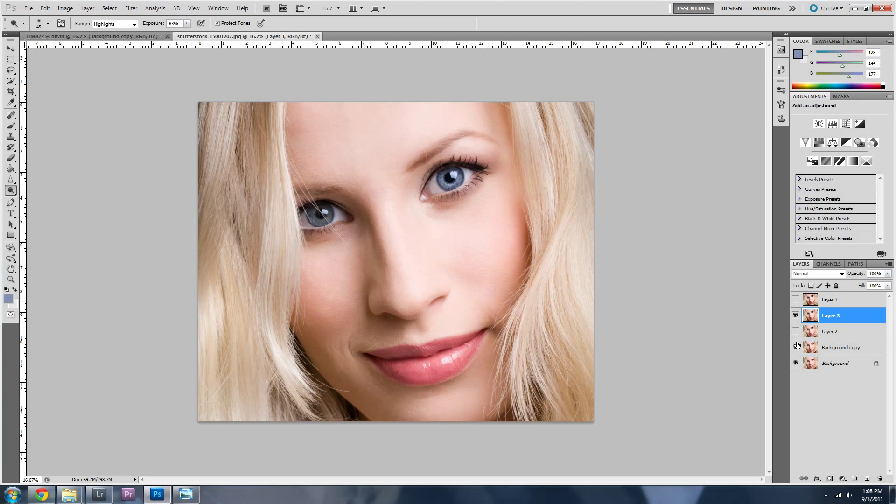
{"action": "left_click", "coordinate": [795, 348]}
- Compare the eye with and without the merged Layer 3, both close up and at full view
{"action": "key", "text": "ctrl+plus"}
{"action": "key", "text": "ctrl+plus"}
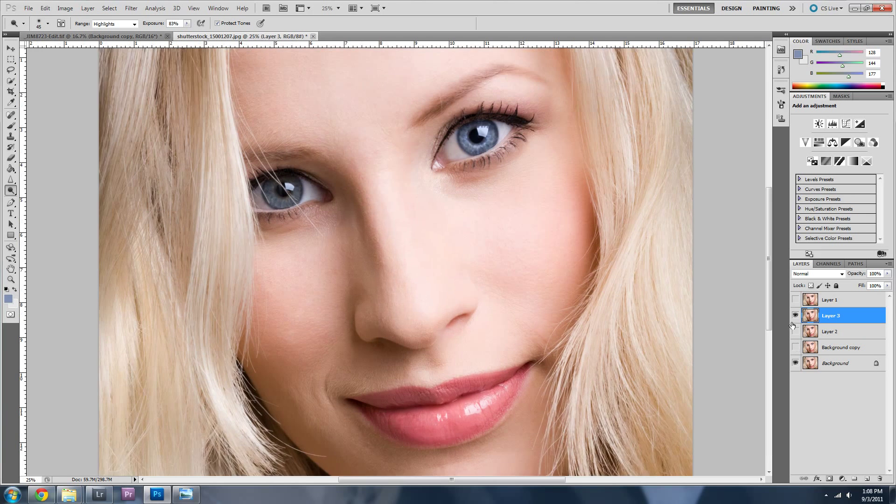
{"action": "left_click_drag", "start_coordinate": [620, 160], "coordinate": [541, 258]}
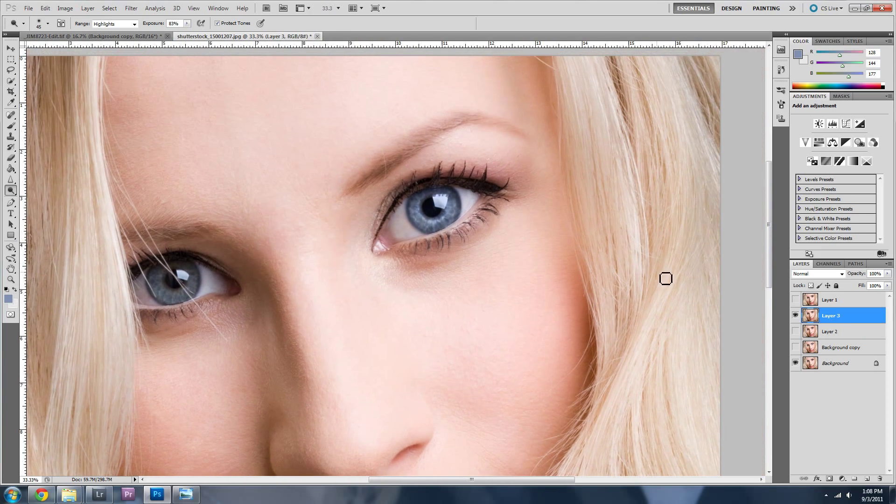
{"action": "left_click", "coordinate": [795, 315]}
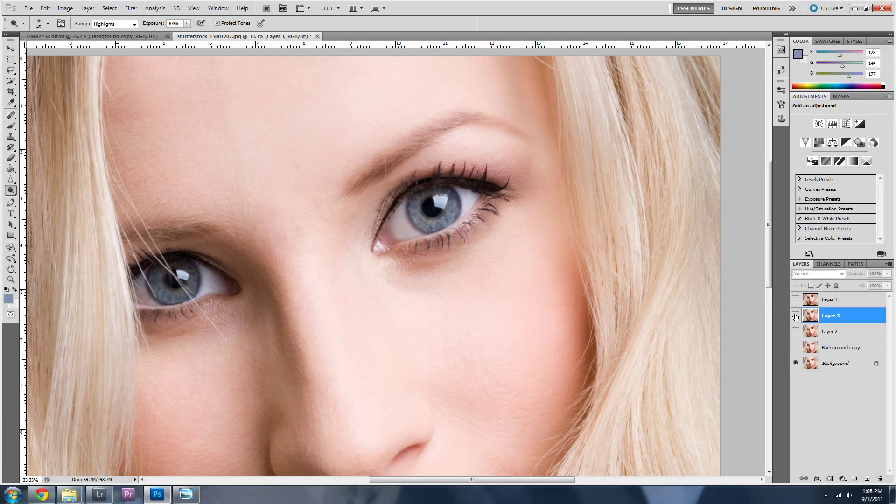
{"action": "left_click", "coordinate": [795, 317]}
{"action": "left_click", "coordinate": [795, 316]}
{"action": "left_click", "coordinate": [795, 315]}
{"action": "key", "text": "ctrl+minus"}
{"action": "key", "text": "ctrl+minus"}
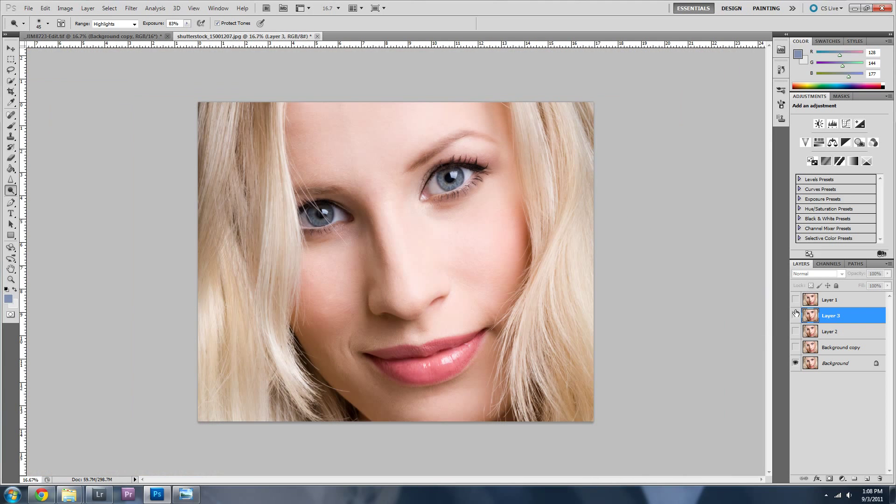
{"action": "left_click", "coordinate": [795, 316]}
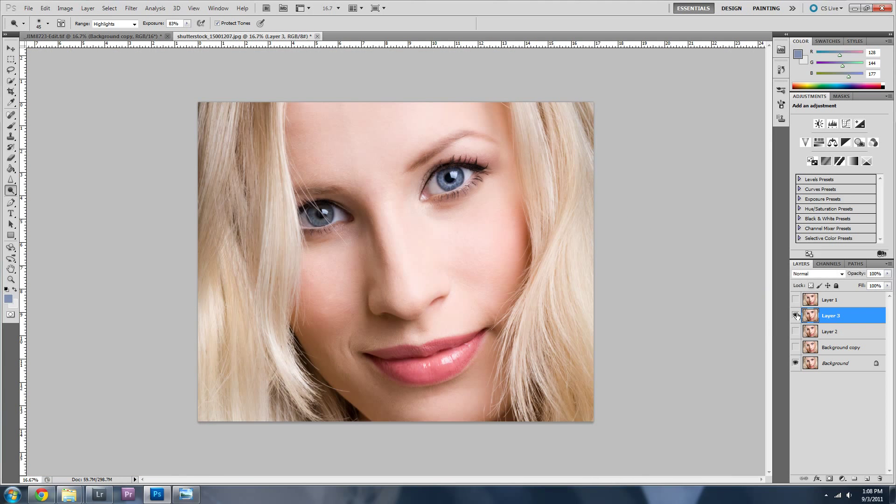